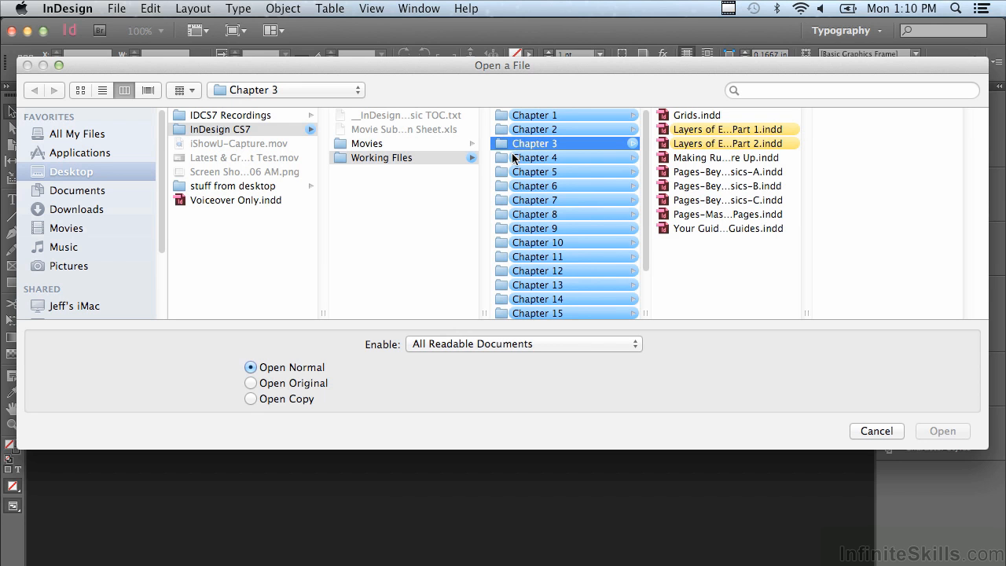
- Open the file Layers of Efficiency-Part 2.indd from the Chapter 3 folder
{"action": "left_click", "coordinate": [701, 145]}
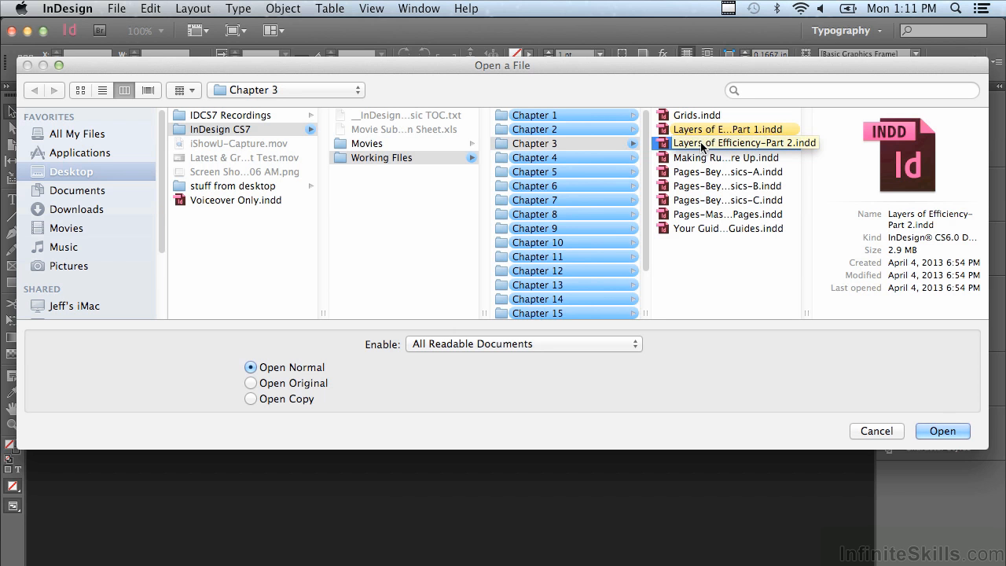
{"action": "left_click", "coordinate": [943, 431]}
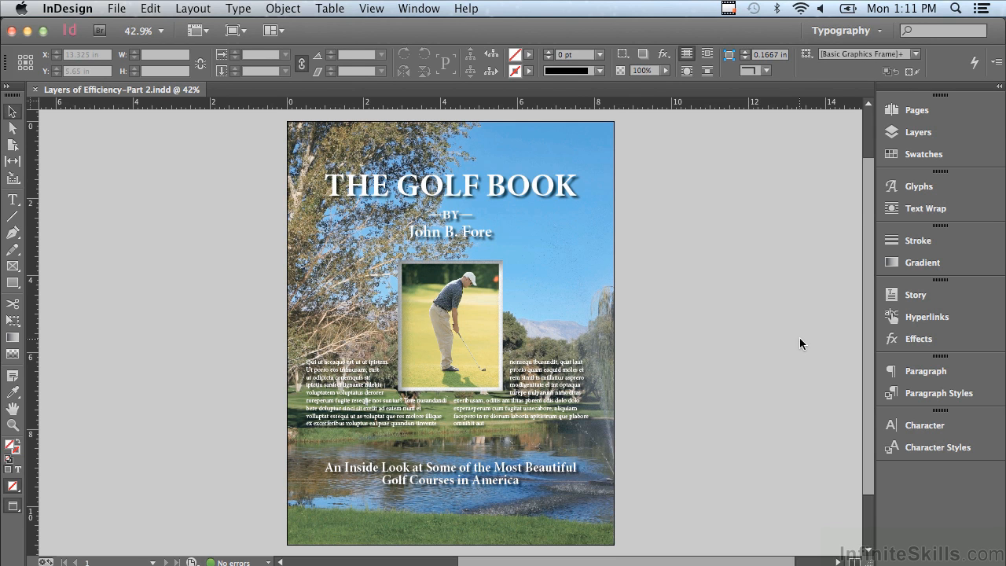
- Reset the Typography workspace and display the list of layers
{"action": "left_click", "coordinate": [917, 134]}
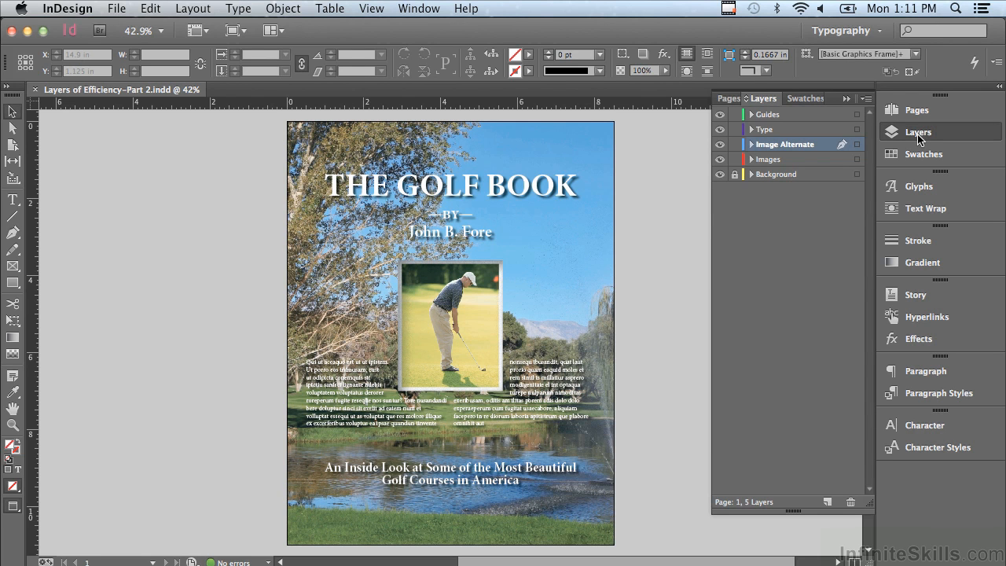
{"action": "left_click", "coordinate": [839, 35]}
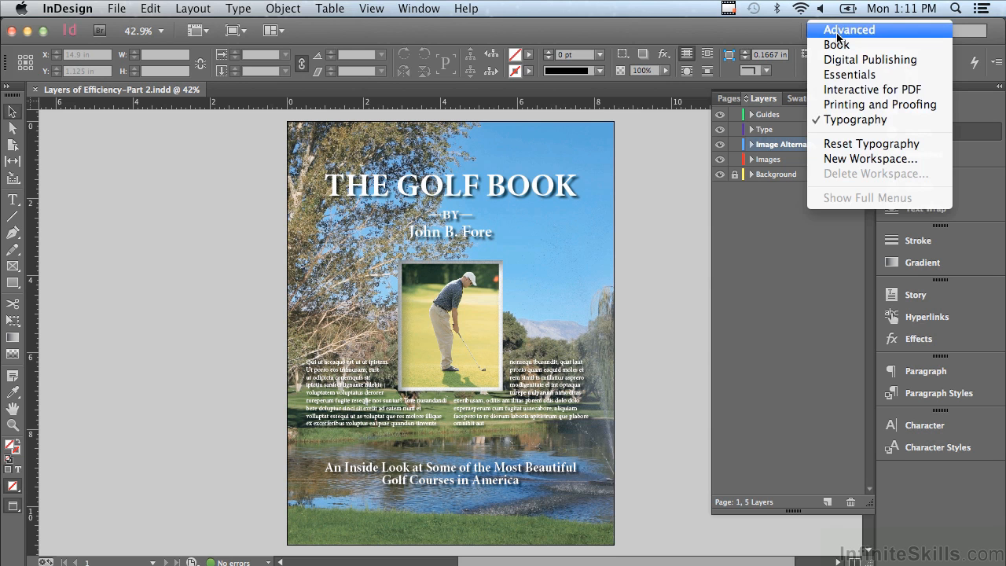
{"action": "left_click", "coordinate": [840, 146]}
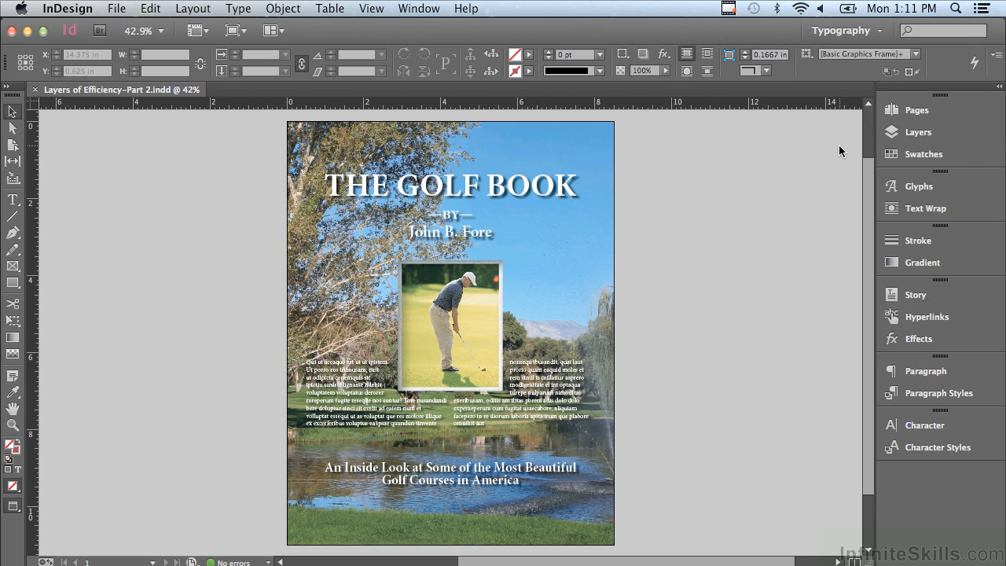
{"action": "left_click", "coordinate": [911, 132]}
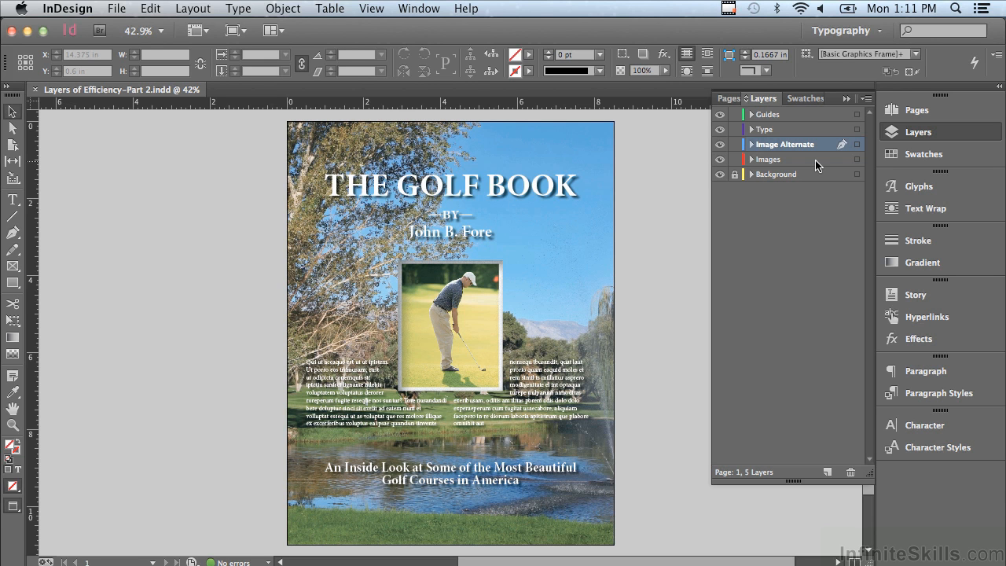
- Create a new layer with the default settings directly above the Image Alternate layer
{"action": "left_click", "coordinate": [863, 99]}
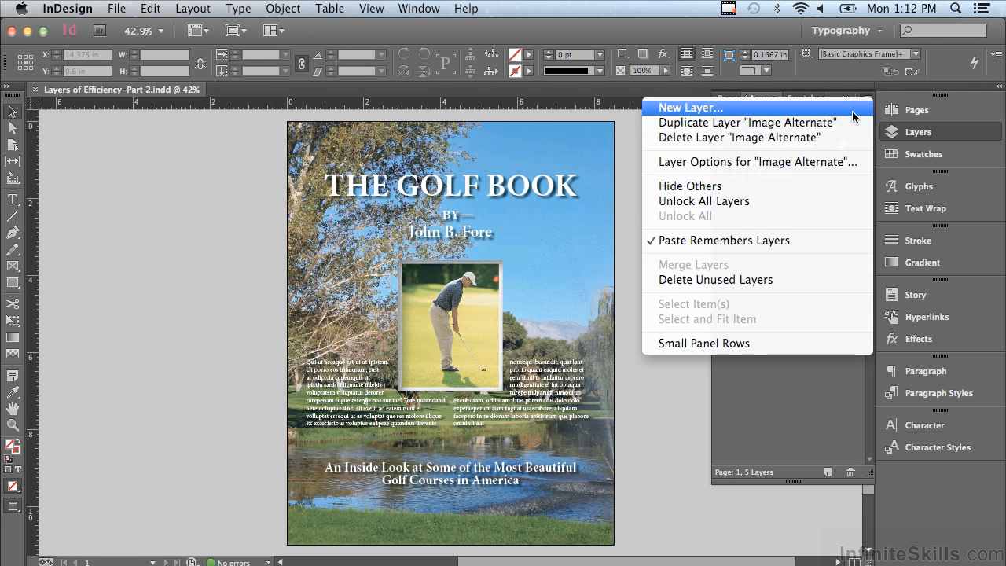
{"action": "left_click", "coordinate": [852, 111]}
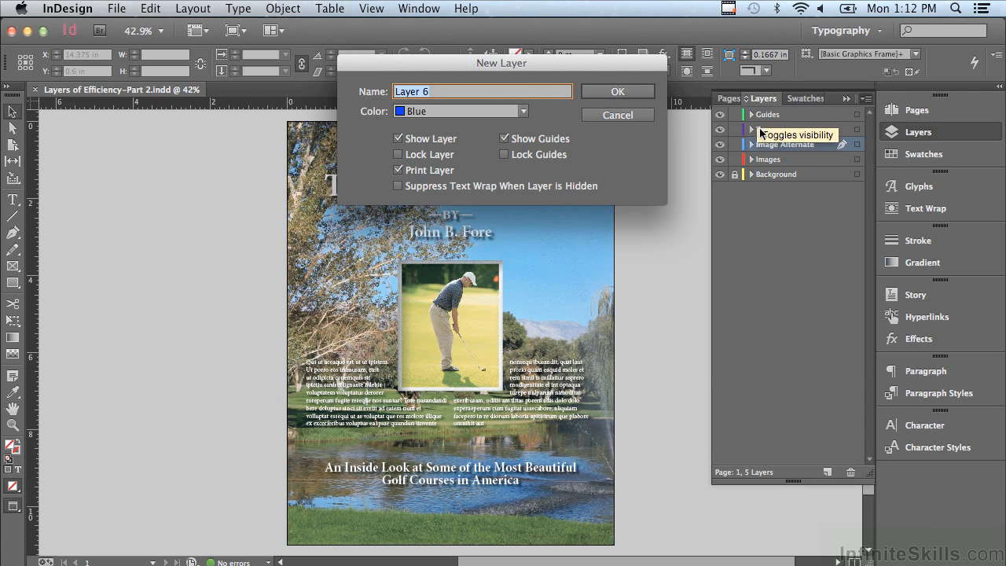
{"action": "left_click", "coordinate": [594, 95]}
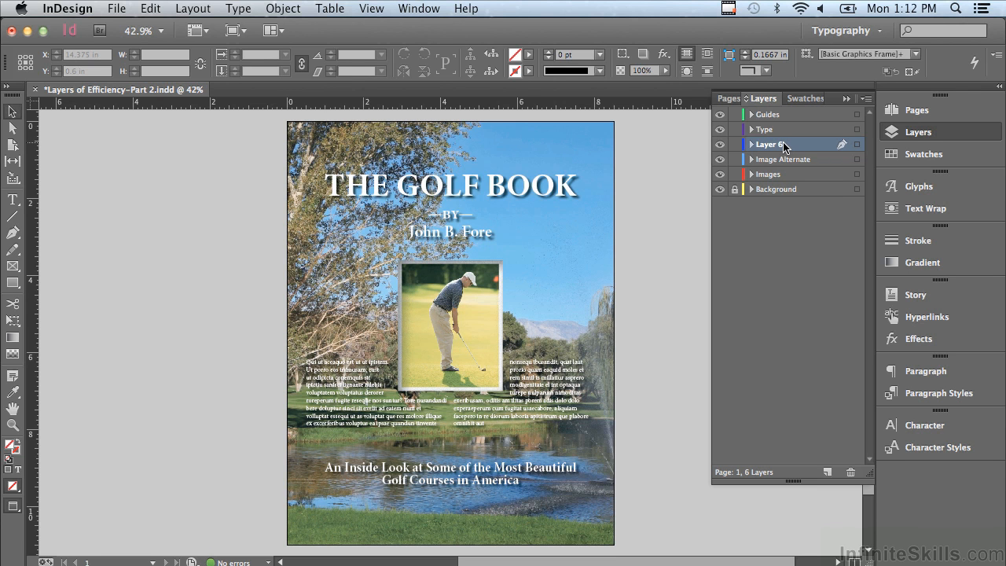
- Draw a rectangle on the pasteboard beside the page with the Rectangle tool, placing it on the new layer
{"action": "left_click", "coordinate": [13, 283]}
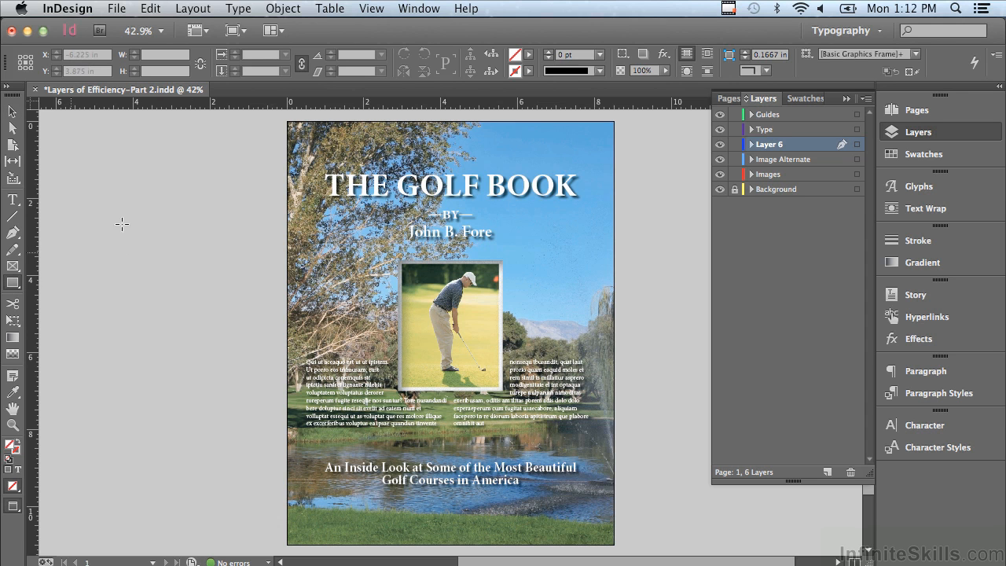
{"action": "left_click_drag", "start_coordinate": [135, 176], "coordinate": [246, 273]}
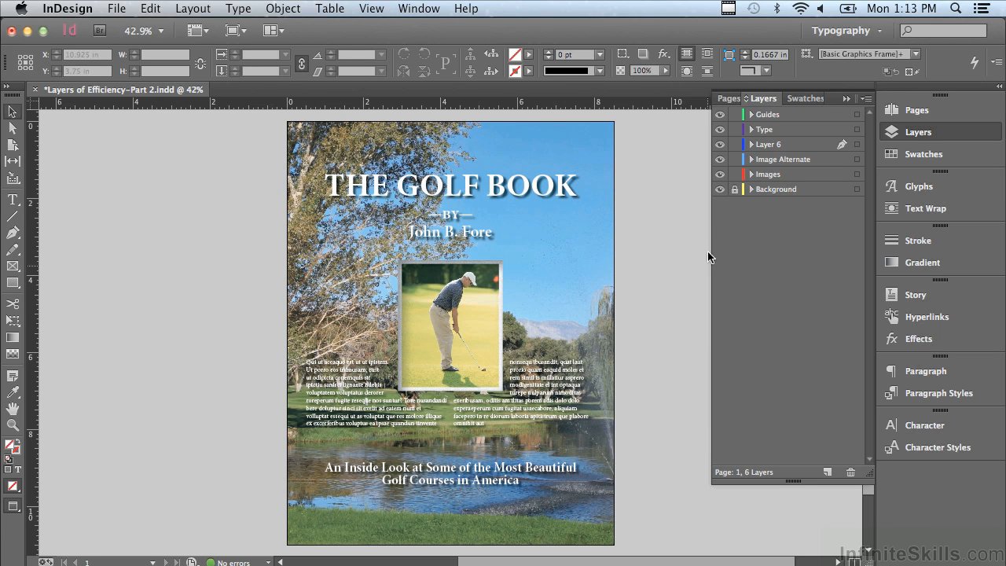
- Expand the Type layer and move the Golf Book title text object to the top of that layer's stacking order
{"action": "left_click", "coordinate": [735, 190]}
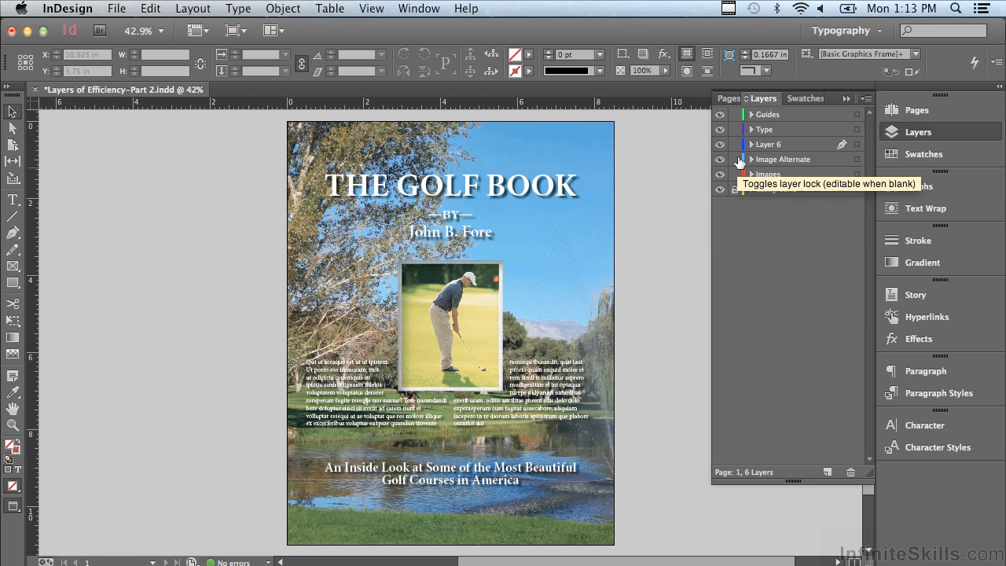
{"action": "left_click", "coordinate": [751, 130]}
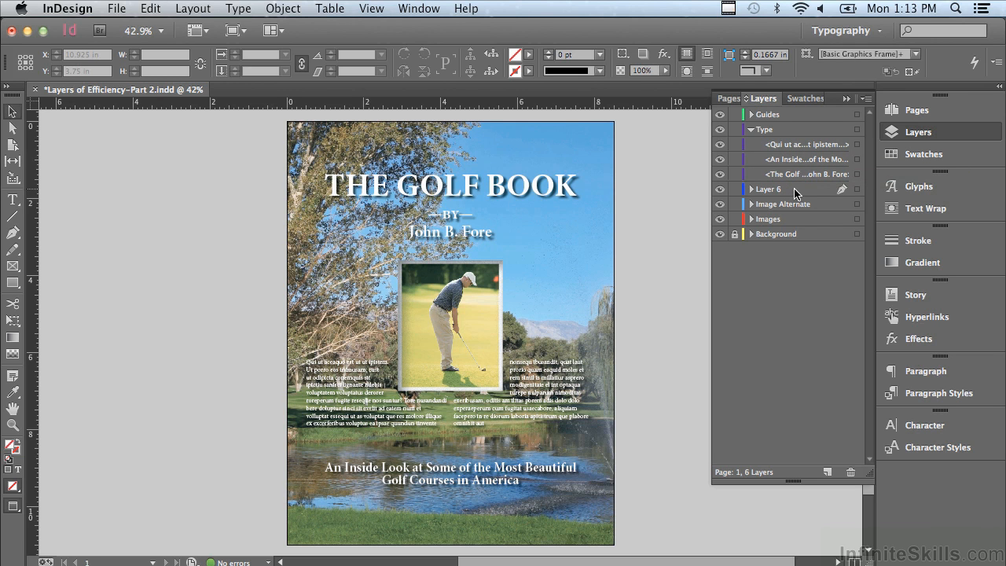
{"action": "left_click", "coordinate": [857, 174]}
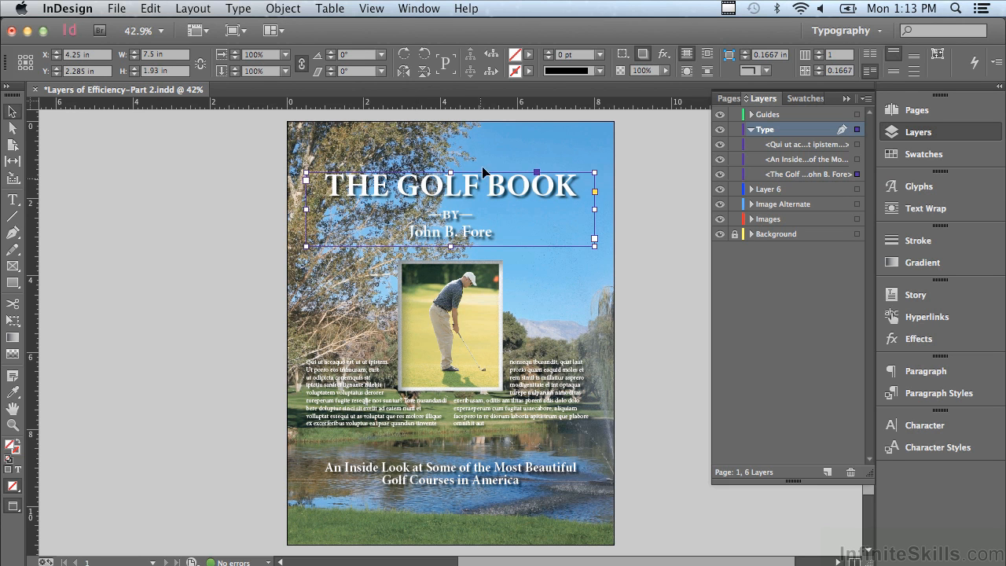
{"action": "left_click", "coordinate": [823, 174]}
{"action": "left_click_drag", "start_coordinate": [823, 173], "coordinate": [821, 151]}
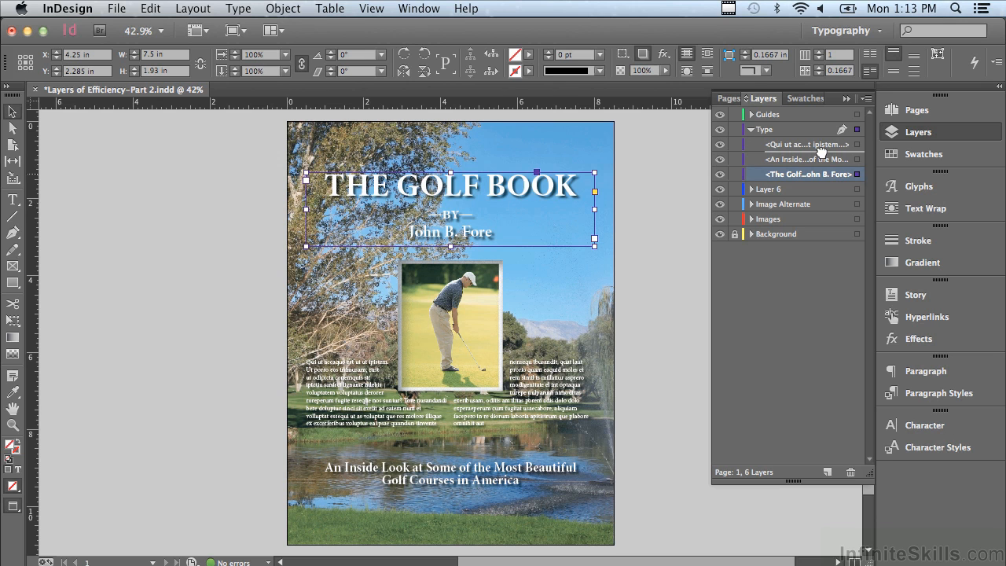
{"action": "left_click_drag", "start_coordinate": [821, 151], "coordinate": [819, 135]}
{"action": "left_click_drag", "start_coordinate": [819, 135], "coordinate": [820, 136]}
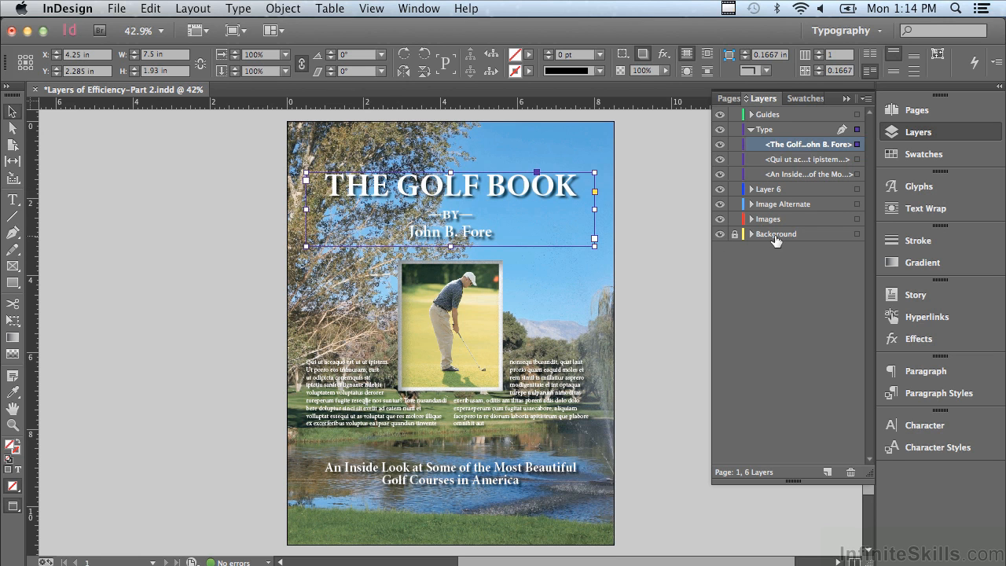
- Unlock the Background layer and expand it to list its objects
{"action": "left_click", "coordinate": [735, 234]}
{"action": "left_click", "coordinate": [752, 235]}
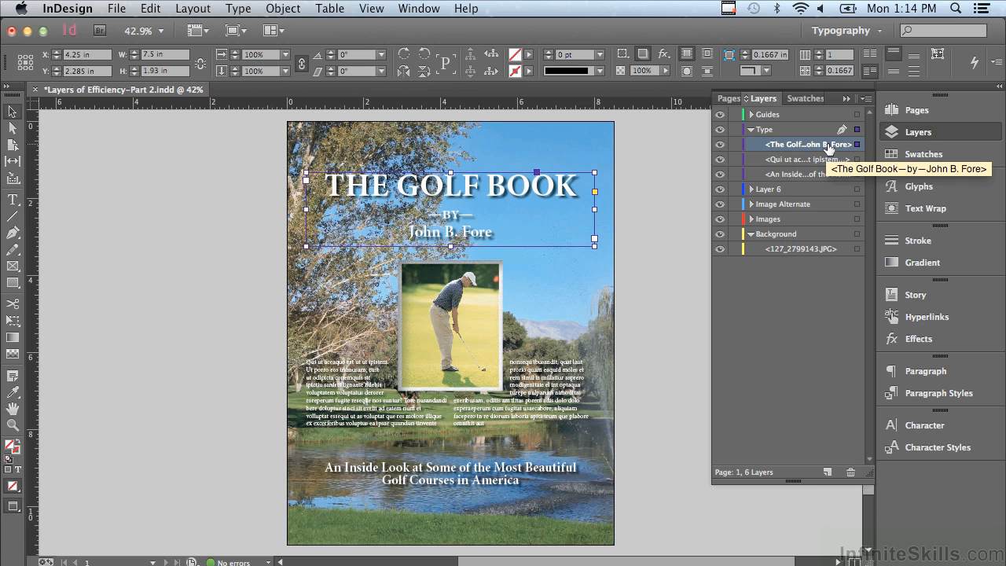
- Move the Golf Book title text beneath the Background layer's image and return it to the top of the Type layer
{"action": "left_click_drag", "start_coordinate": [829, 150], "coordinate": [808, 253]}
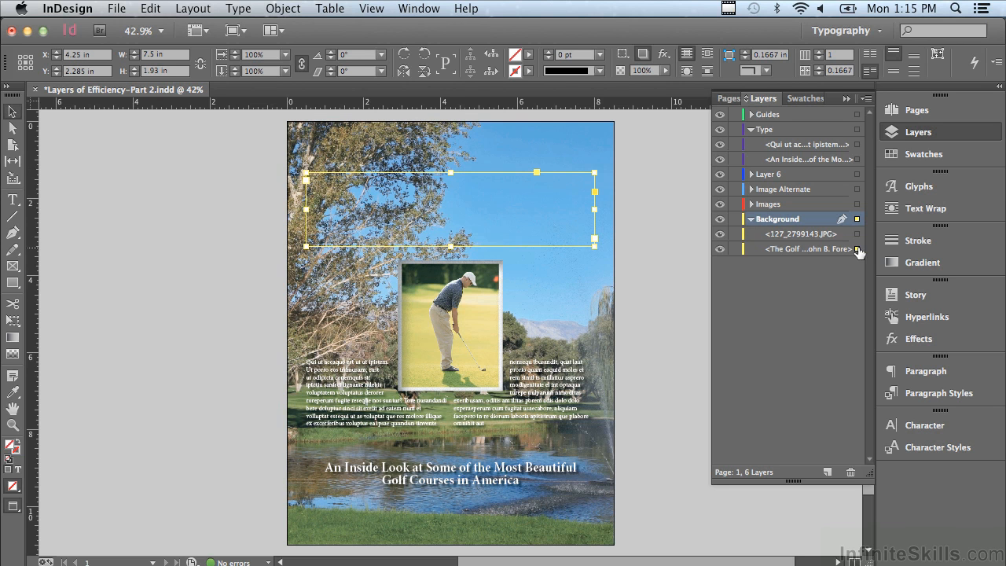
{"action": "left_click_drag", "start_coordinate": [857, 249], "coordinate": [859, 138]}
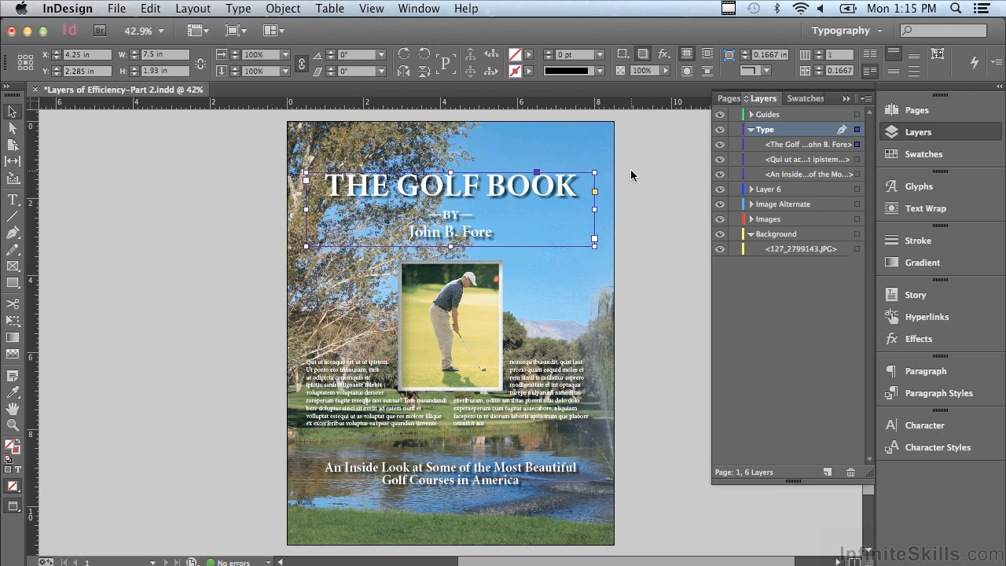
- Examine the Image Alternate layer's options, including the color choices, Print Layer and Show Guides, and leave them without saving changes
{"action": "double_click", "coordinate": [766, 206]}
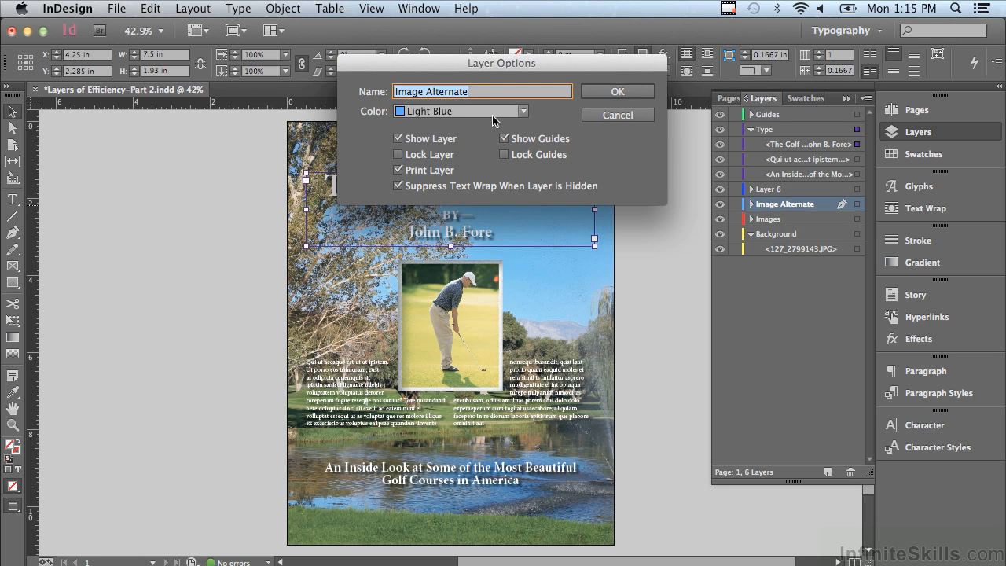
{"action": "left_click", "coordinate": [524, 111]}
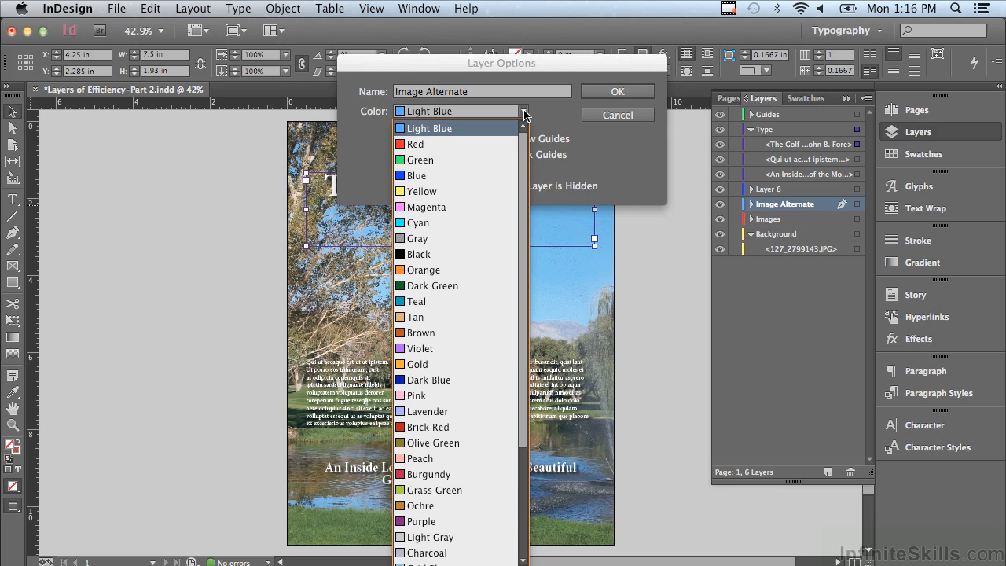
{"action": "left_click", "coordinate": [523, 112]}
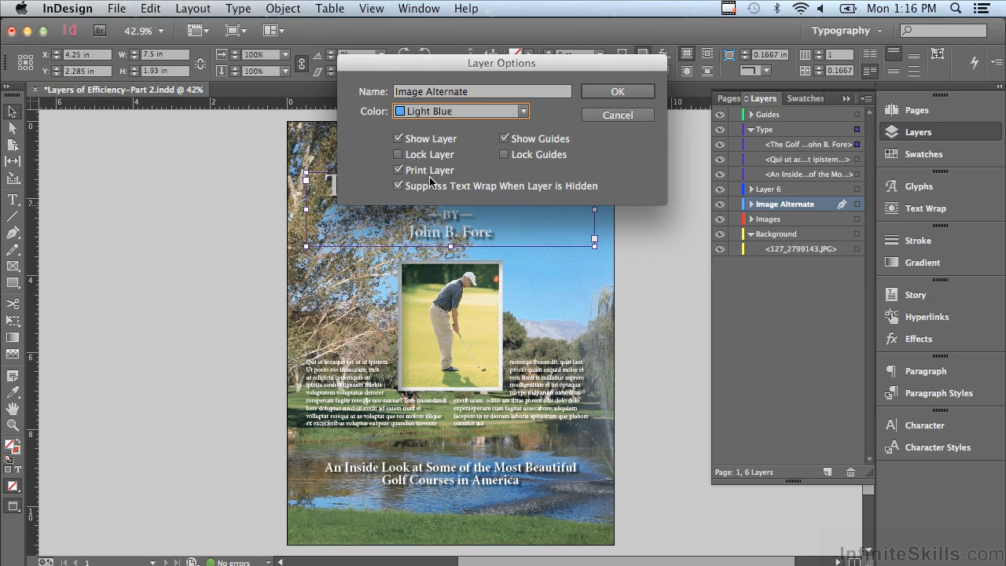
{"action": "left_click", "coordinate": [399, 171]}
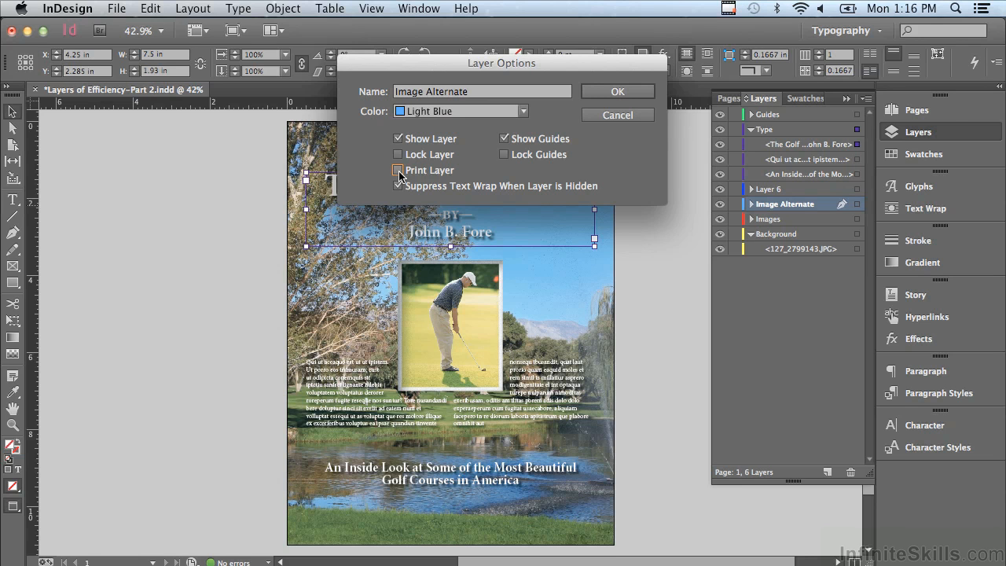
{"action": "left_click", "coordinate": [398, 172]}
{"action": "left_click", "coordinate": [504, 139]}
{"action": "left_click", "coordinate": [504, 139]}
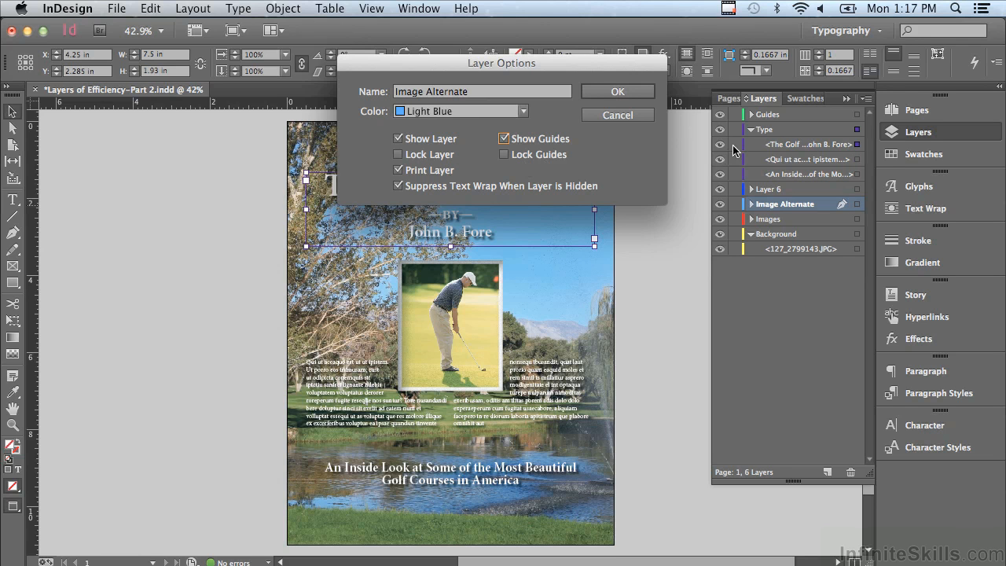
{"action": "left_click", "coordinate": [637, 115]}
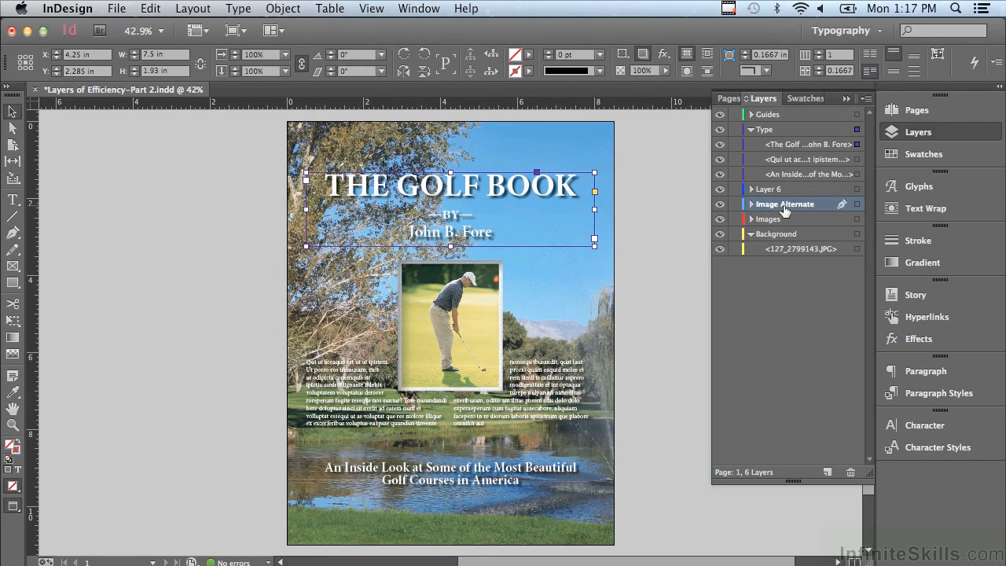
- Hide the Image Alternate layer, and make the Images layer active to check its layer options
{"action": "left_click", "coordinate": [719, 205]}
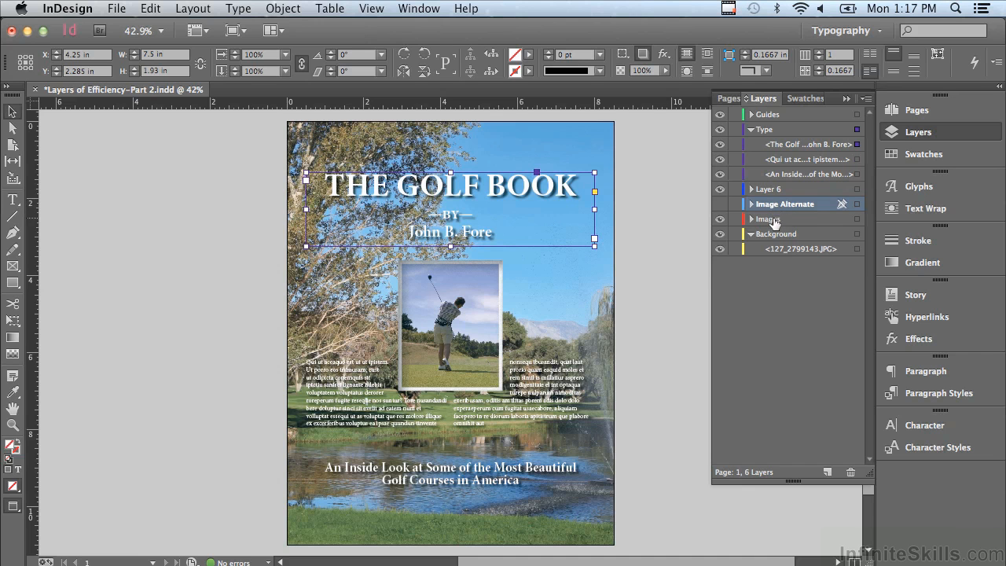
{"action": "left_click", "coordinate": [769, 221]}
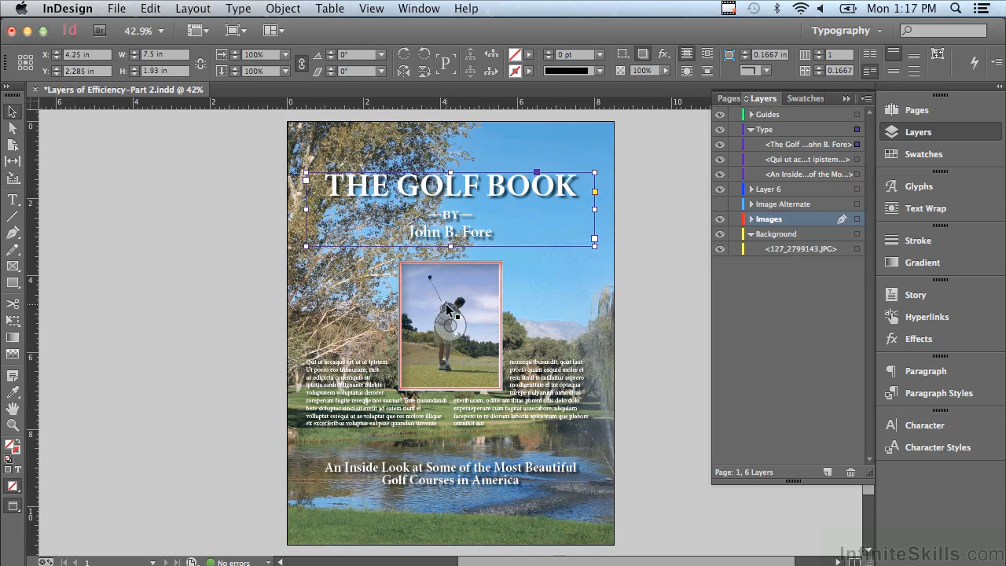
{"action": "double_click", "coordinate": [769, 220]}
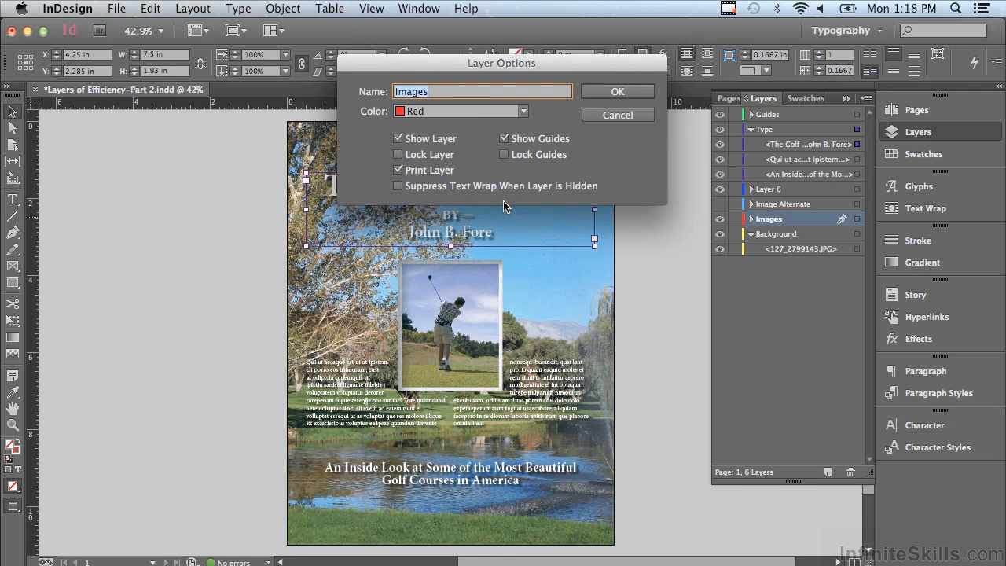
{"action": "left_click", "coordinate": [614, 93]}
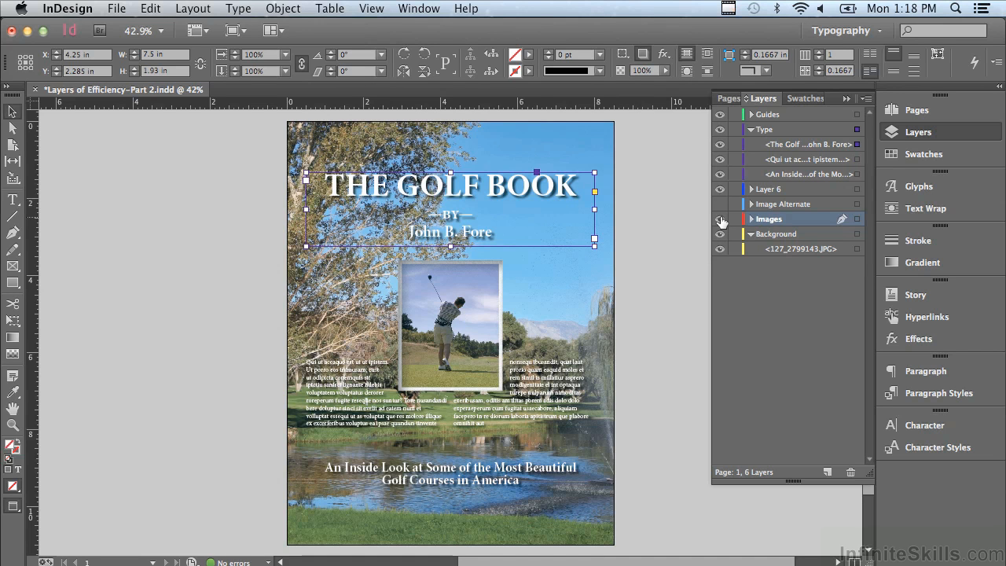
- Hide the Images layer to inspect the body text's wrap up close, and show the layer again
{"action": "left_click", "coordinate": [720, 221]}
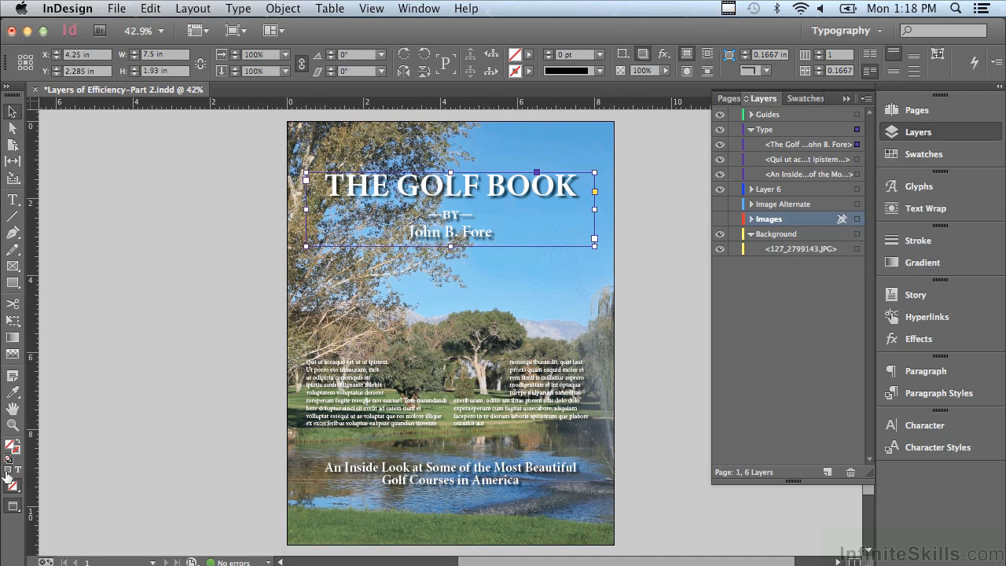
{"action": "left_click", "coordinate": [14, 425]}
{"action": "left_click_drag", "start_coordinate": [274, 341], "coordinate": [735, 511]}
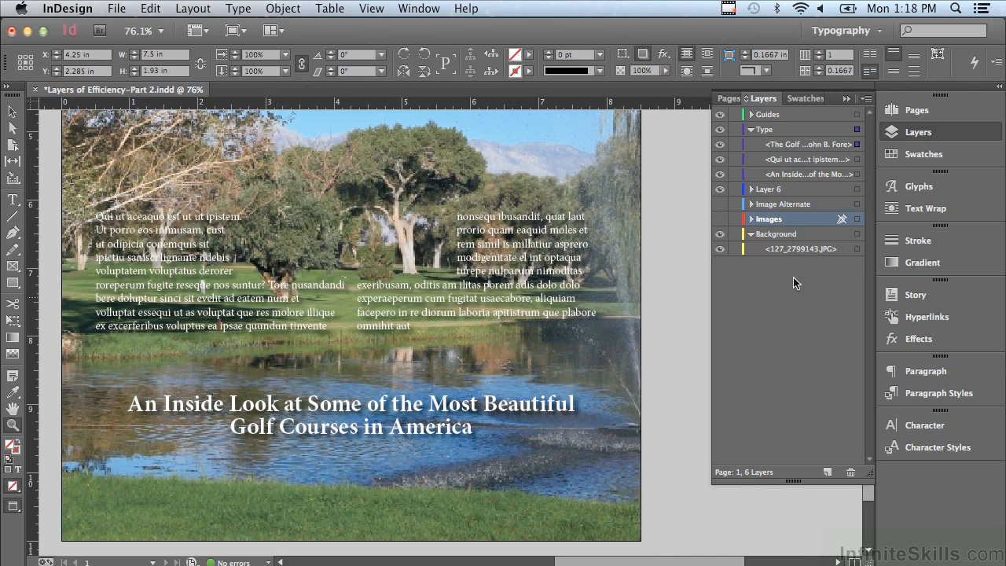
{"action": "left_click", "coordinate": [720, 220]}
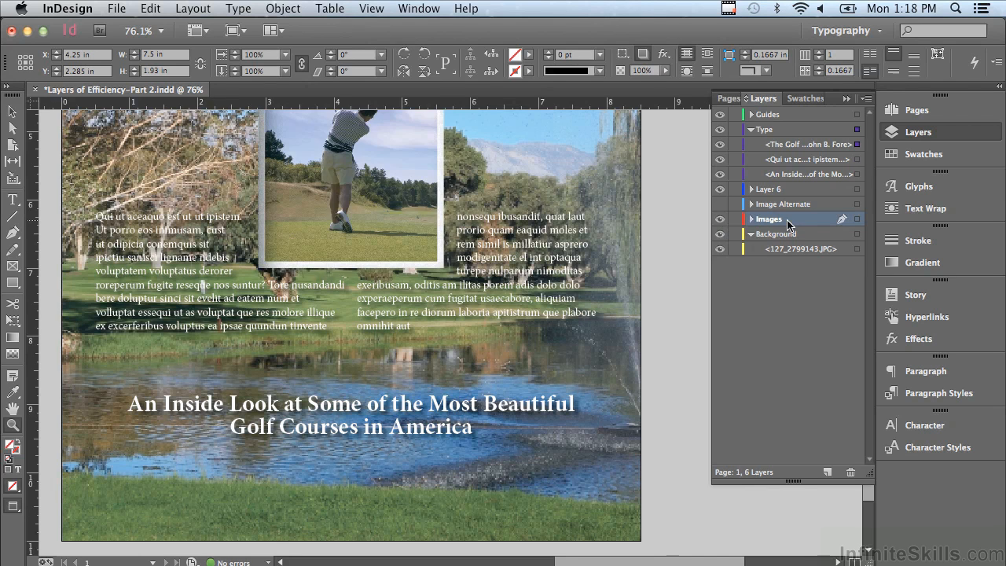
- Enable Suppress Text Wrap When Layer is Hidden for the Images layer
{"action": "double_click", "coordinate": [785, 222]}
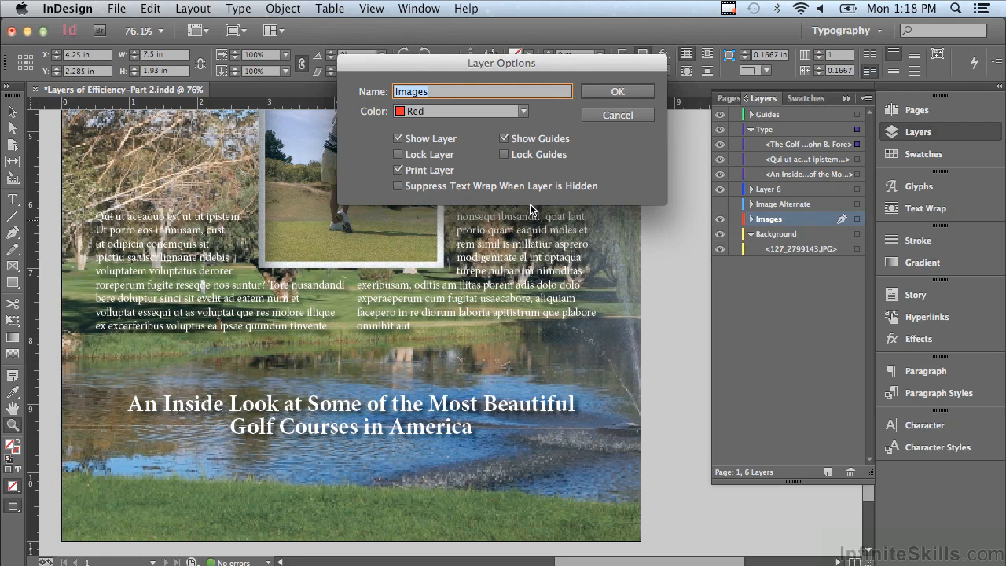
{"action": "left_click", "coordinate": [398, 187]}
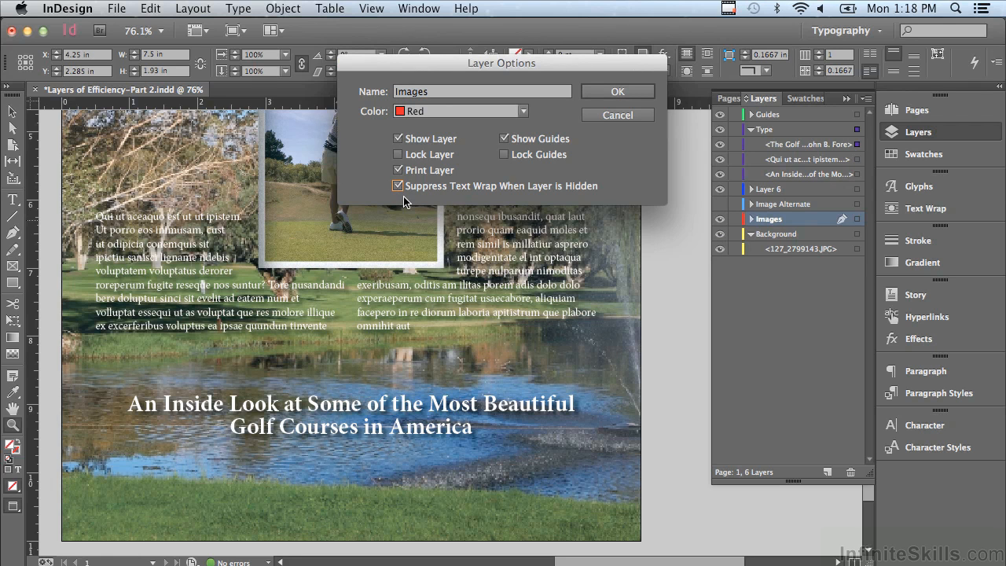
{"action": "left_click", "coordinate": [616, 93]}
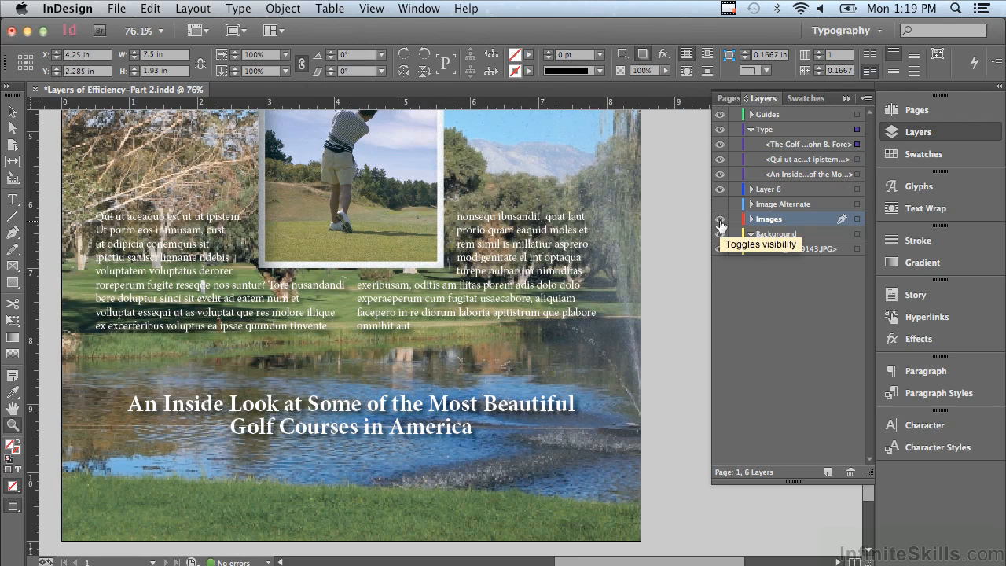
- Hide the Images layer, and select all the visible objects of the golf book cover
{"action": "left_click", "coordinate": [719, 224]}
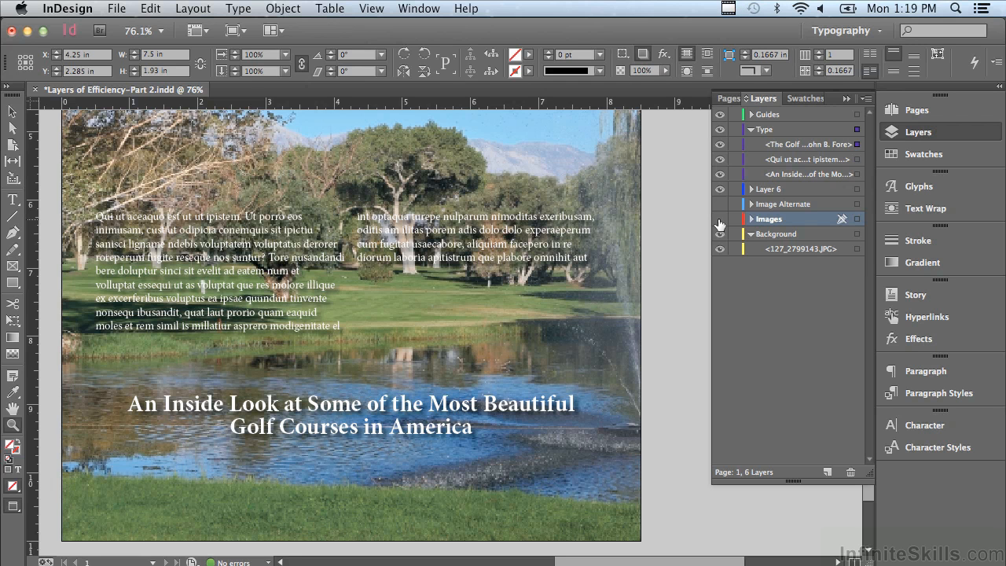
{"action": "key", "text": "super+0"}
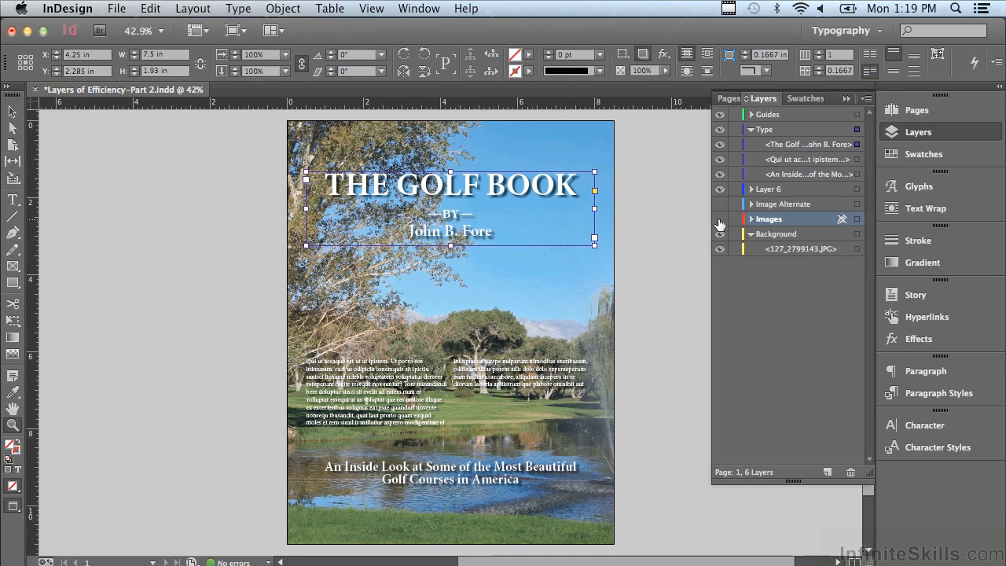
{"action": "key", "text": "super+a"}
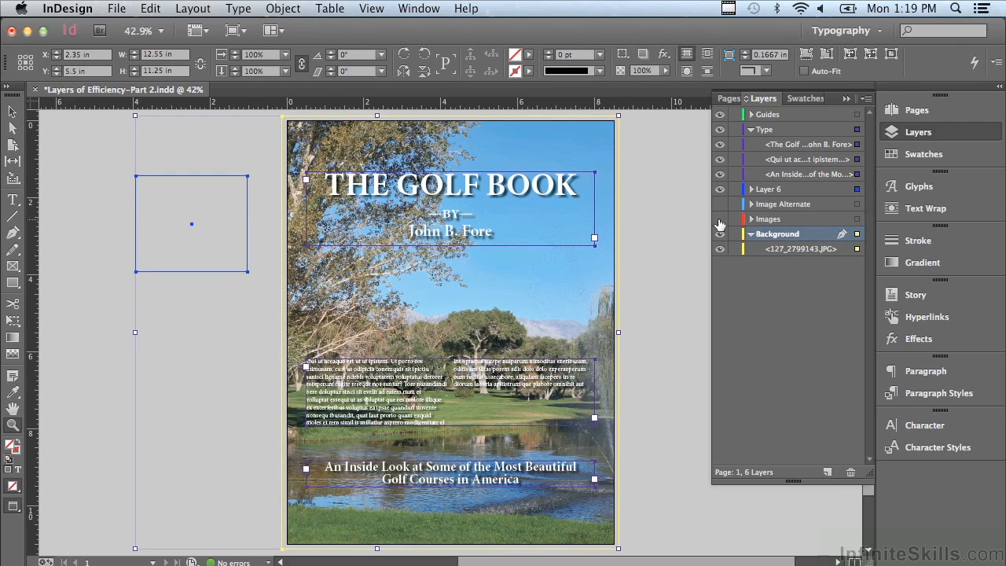
- Create a new one-page Letter print document with the default preset, 8.5 x 11 in and 0.5 in margins
{"action": "left_click", "coordinate": [116, 8]}
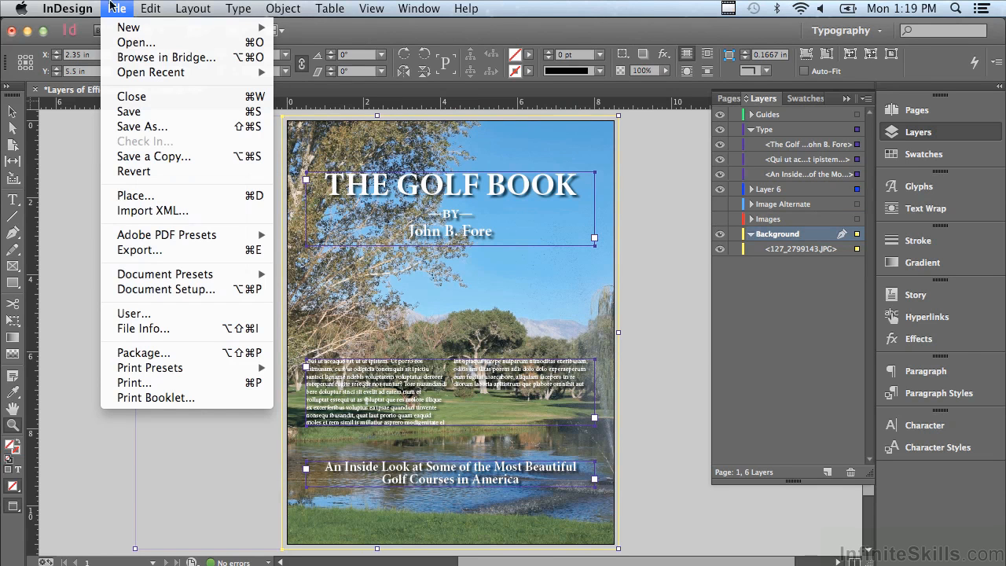
{"action": "mouse_move", "coordinate": [118, 29]}
{"action": "left_click", "coordinate": [322, 32]}
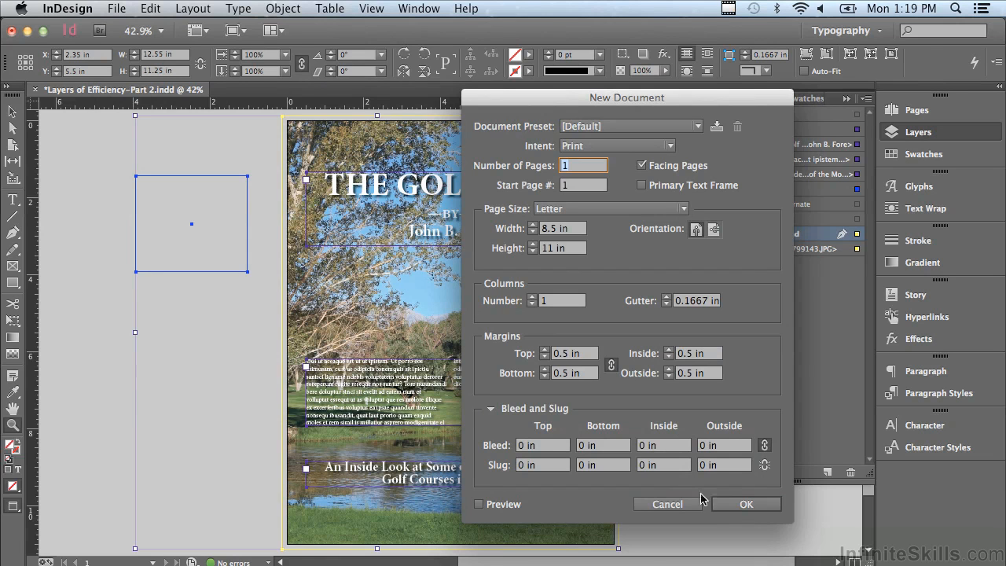
{"action": "left_click", "coordinate": [731, 507]}
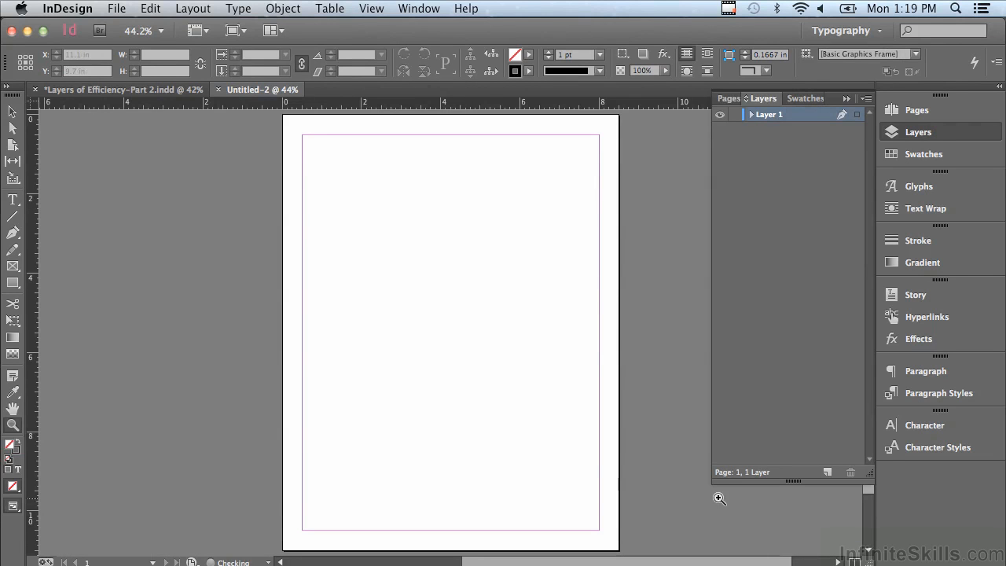
- Return to the Layers of Efficiency-Part 2 document and check its Paste Remembers Layers setting
{"action": "left_click", "coordinate": [100, 91]}
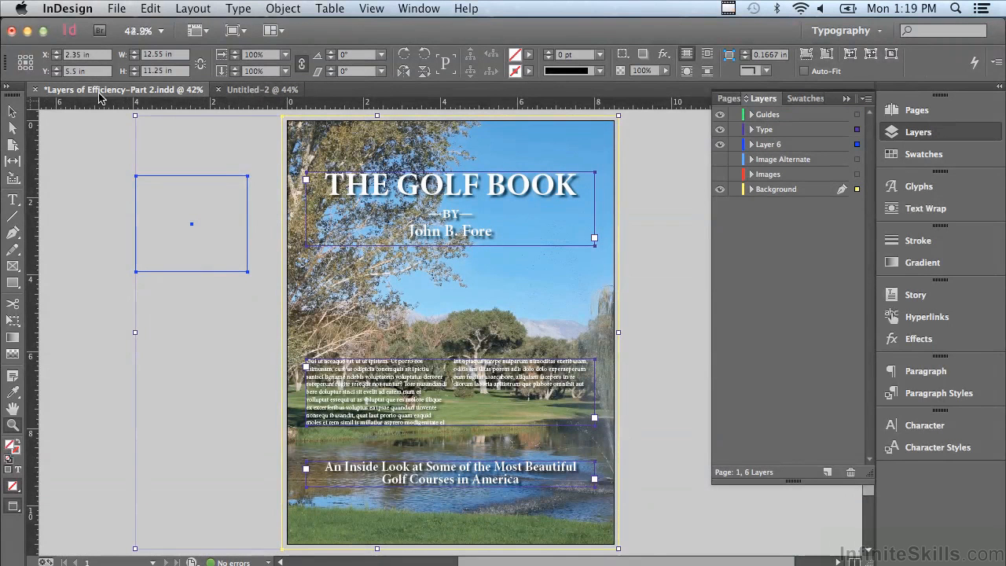
{"action": "left_click", "coordinate": [865, 100]}
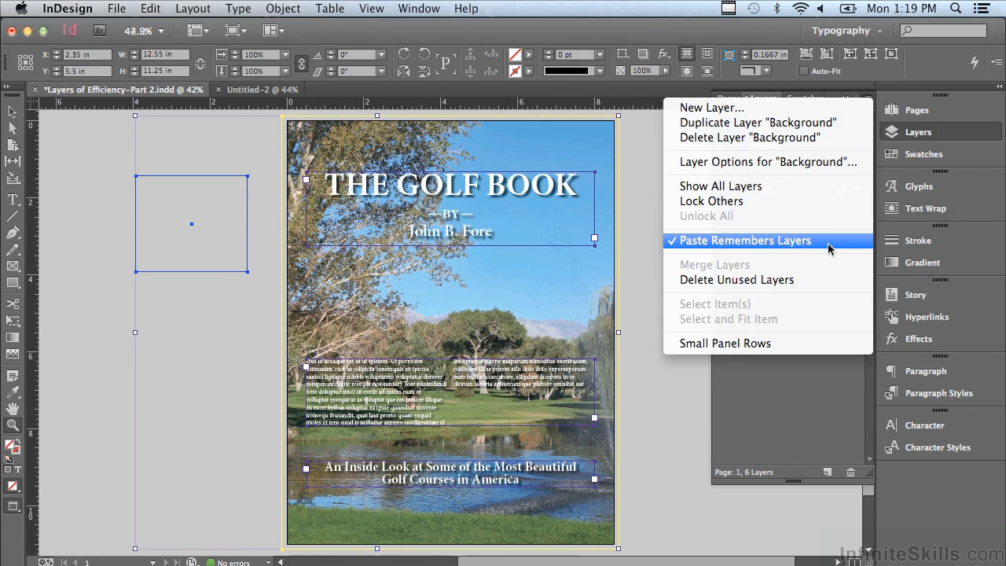
{"action": "left_click", "coordinate": [613, 196]}
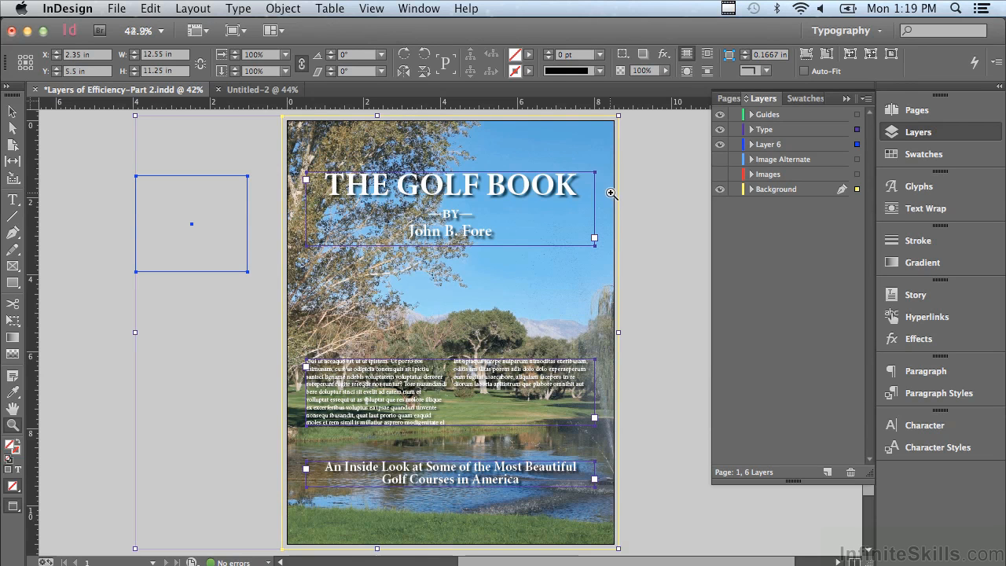
- Paste the copied cover objects in place in the new untitled document, and check its Paste Remembers Layers setting
{"action": "left_click", "coordinate": [242, 91]}
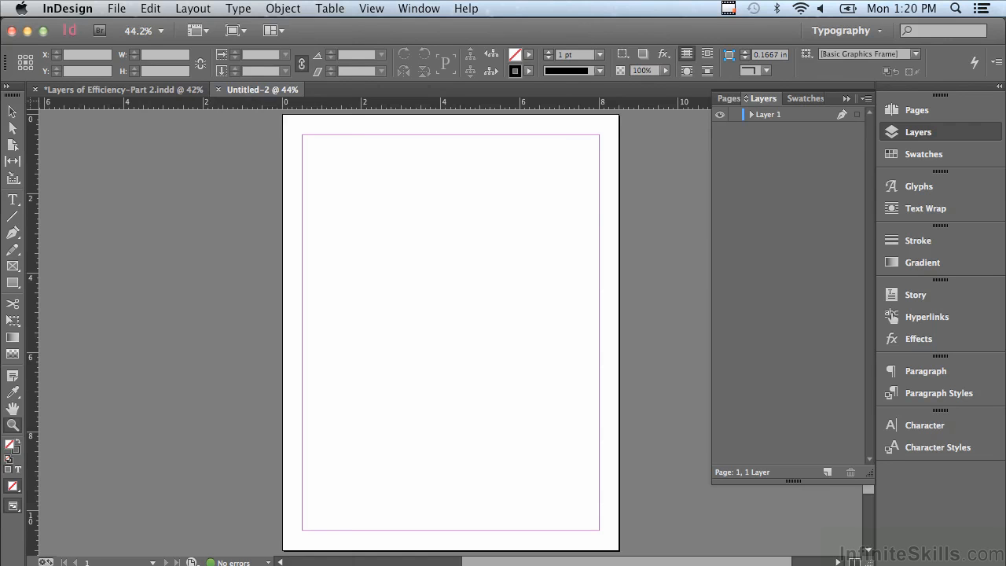
{"action": "left_click", "coordinate": [150, 7]}
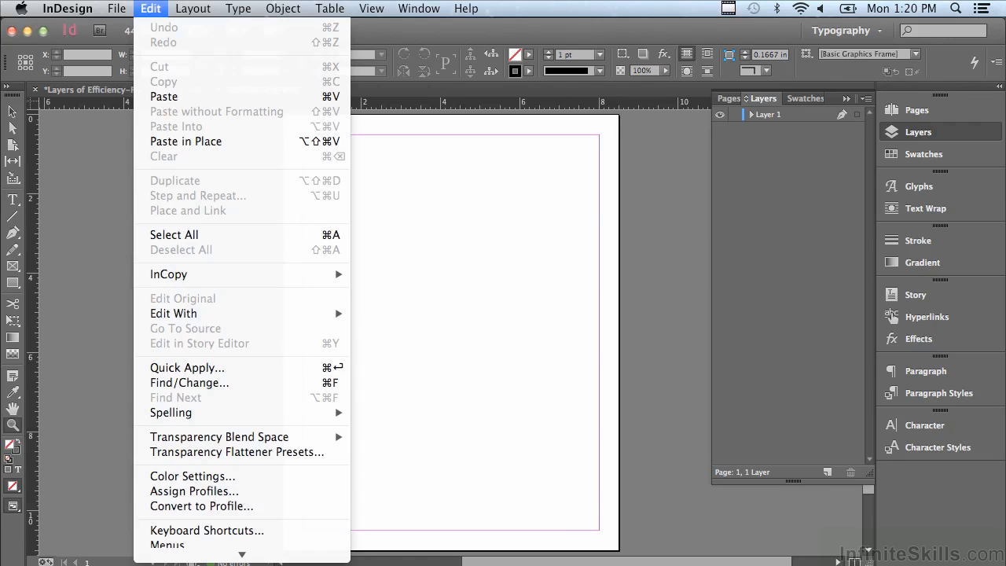
{"action": "left_click", "coordinate": [180, 141]}
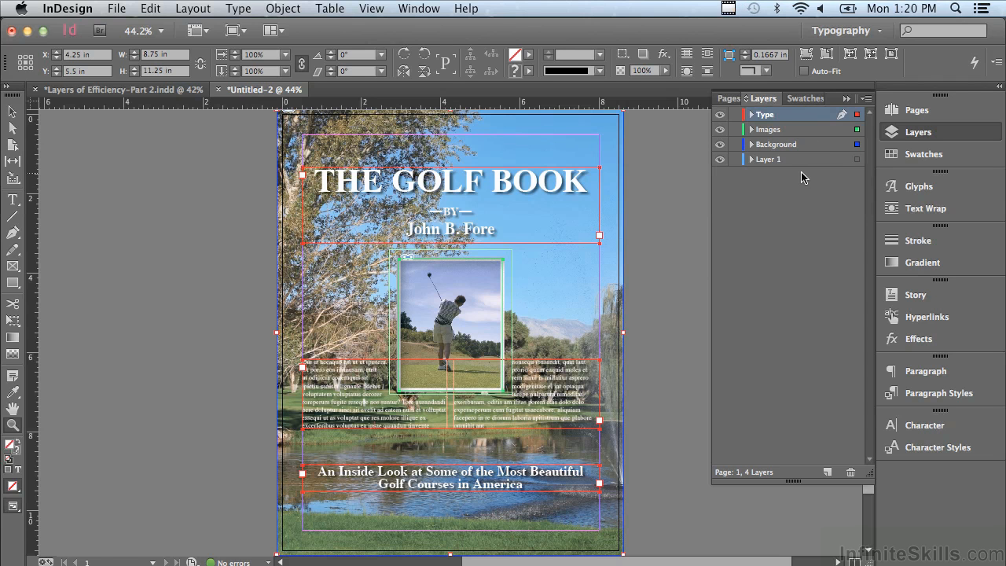
{"action": "left_click", "coordinate": [866, 99]}
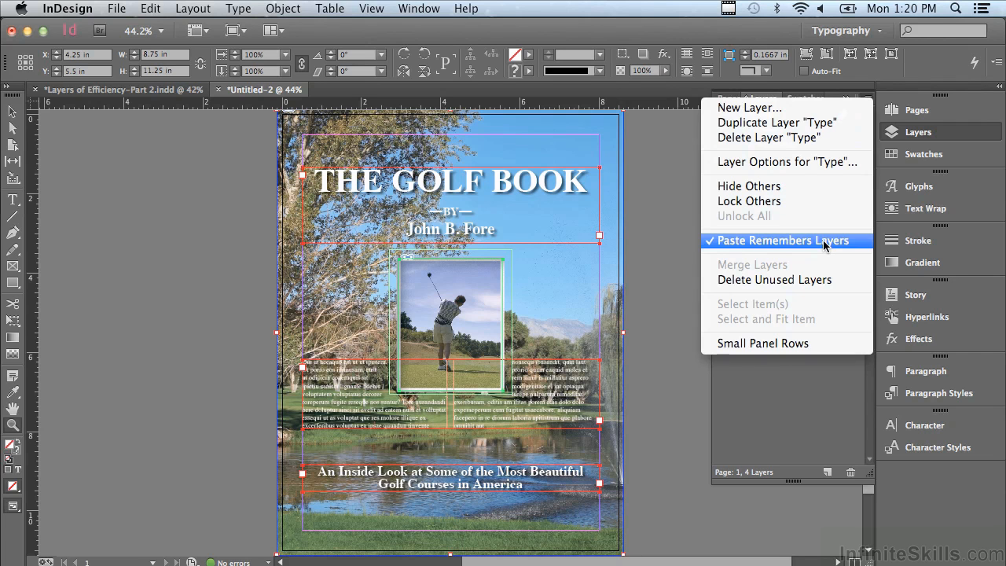
{"action": "left_click", "coordinate": [658, 203]}
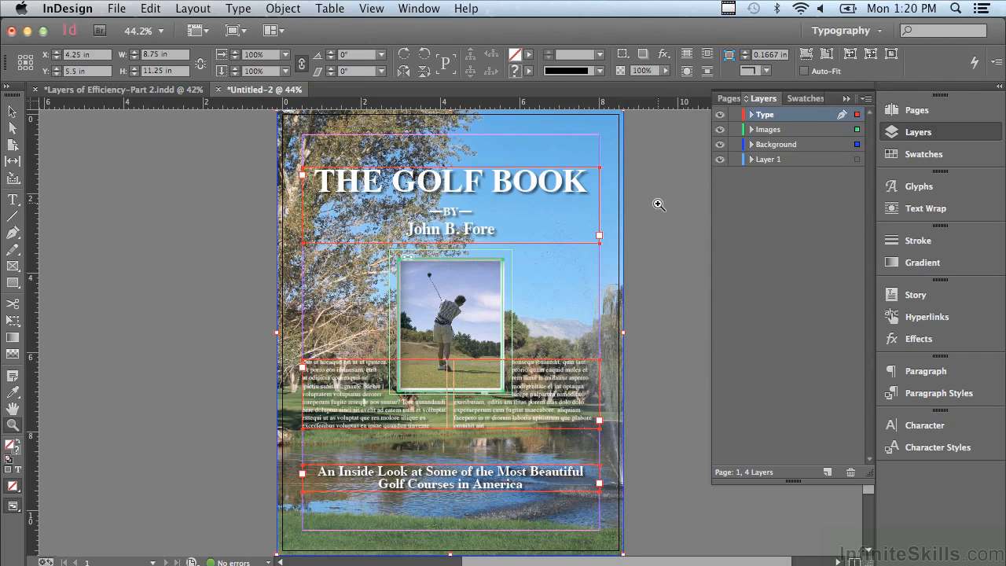